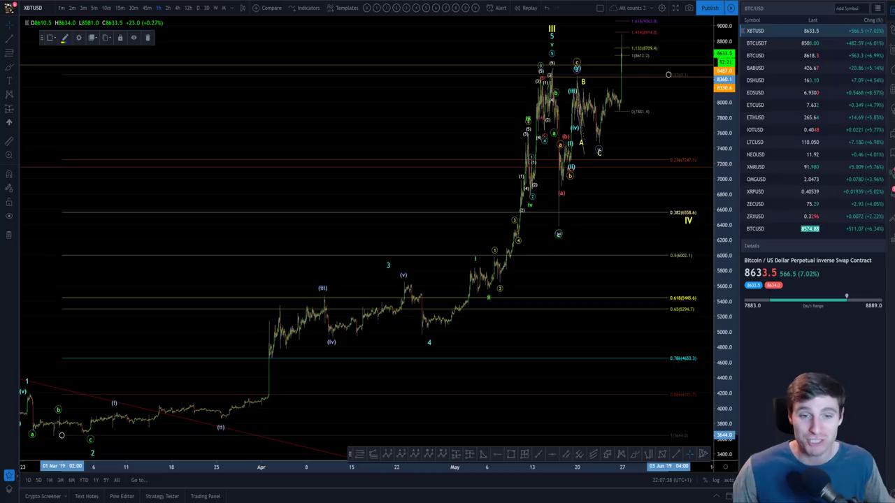
# Step: Remove the Fibonacci retracement spanning the 3644.0 low to the 8360.1 high and close in on the May price action
pyautogui.scroll(2, 437, 253)
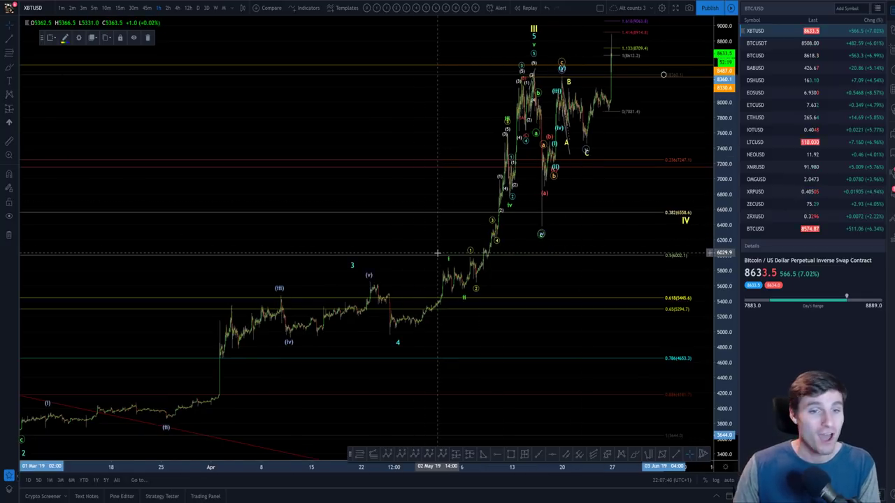
pyautogui.scroll(2, 436, 253)
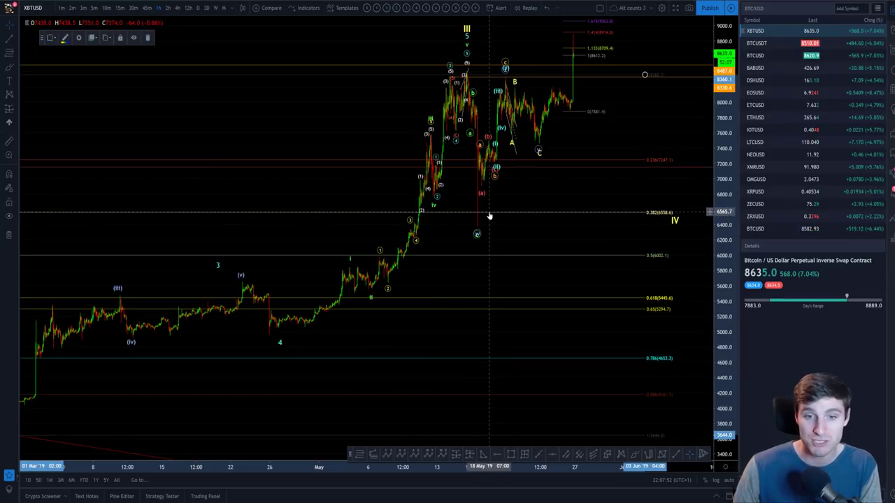
pyautogui.scroll(5, 495, 215)
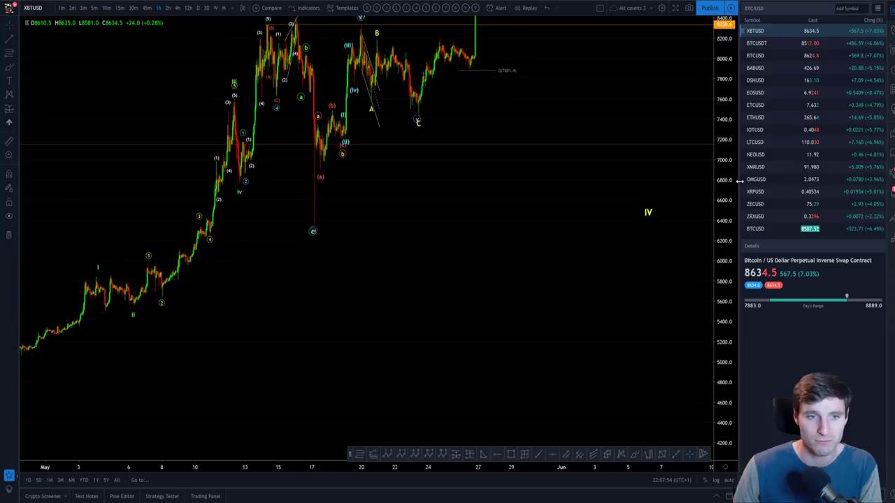
pyautogui.scroll(2, 575, 226)
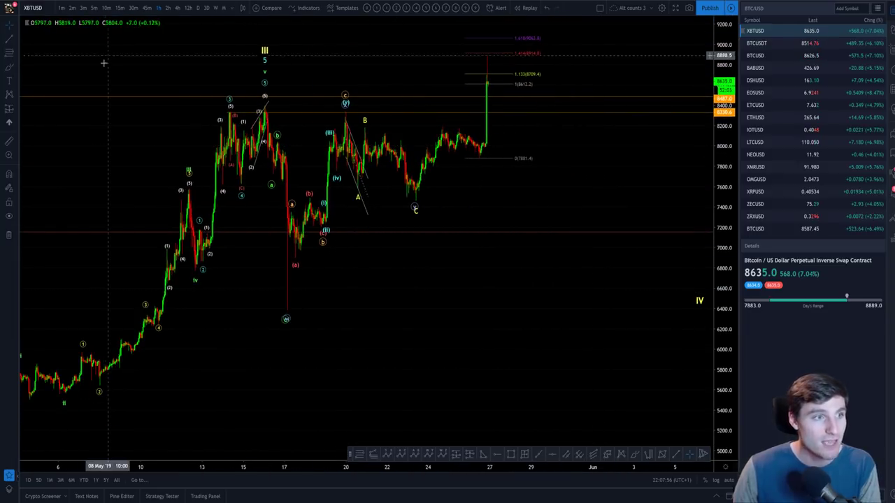
# Step: Try a Fibonacci retracement from the 17 May low near 6399.8 across the latest rally, and delete it
pyautogui.click(288, 308)
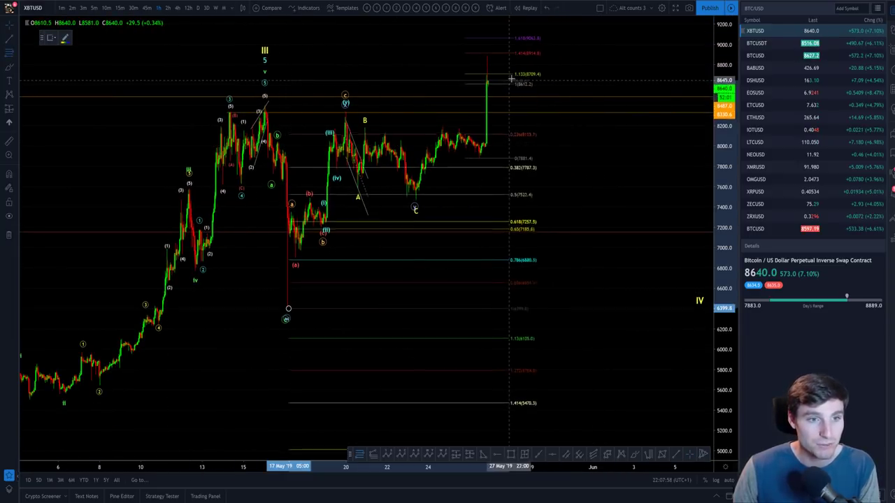
pyautogui.click(534, 111)
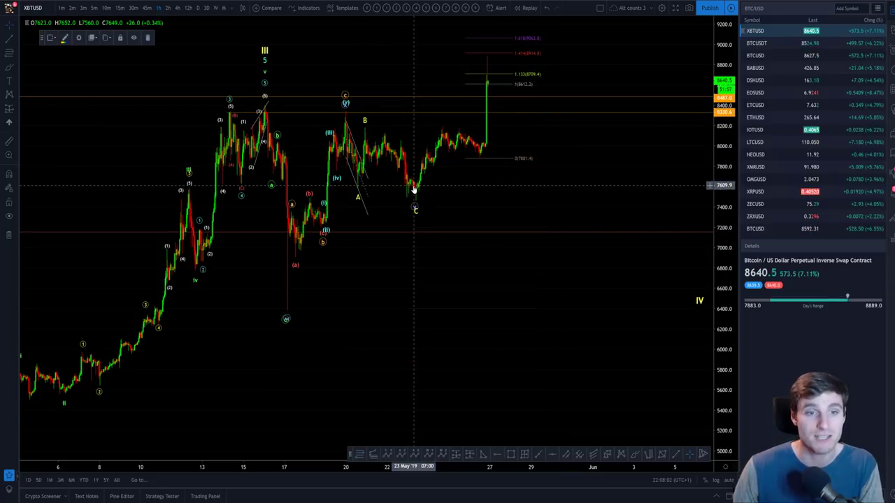
pyautogui.press('Delete')
# Step: Examine the latest XBTUSD spike against the May wave count, the horizontal price lines and the extension levels above it
pyautogui.scroll(4, 559, 191)
pyautogui.moveTo(463, 184); pyautogui.dragTo(697, 222)
pyautogui.scroll(-2, 637, 229)
pyautogui.moveTo(632, 232); pyautogui.dragTo(602, 253)
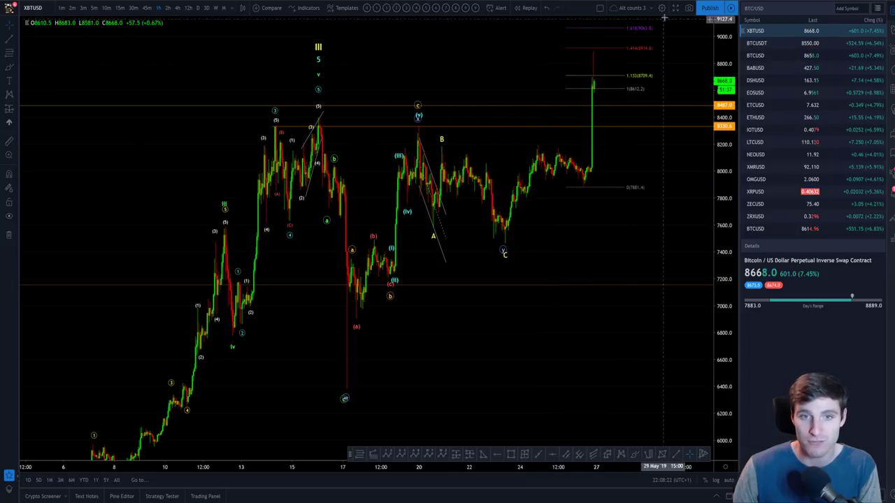
pyautogui.moveTo(723, 137); pyautogui.dragTo(723, 175)
pyautogui.scroll(3, 664, 169)
pyautogui.moveTo(637, 168); pyautogui.dragTo(667, 200)
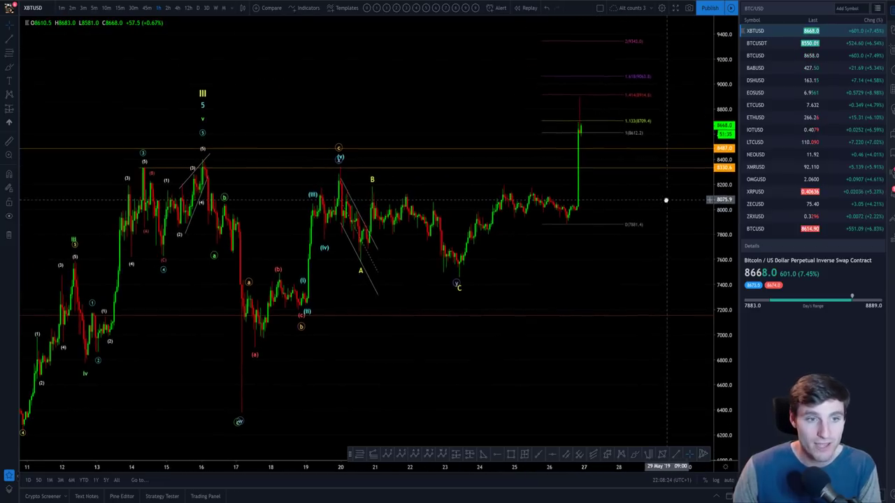
pyautogui.scroll(-2, 607, 200)
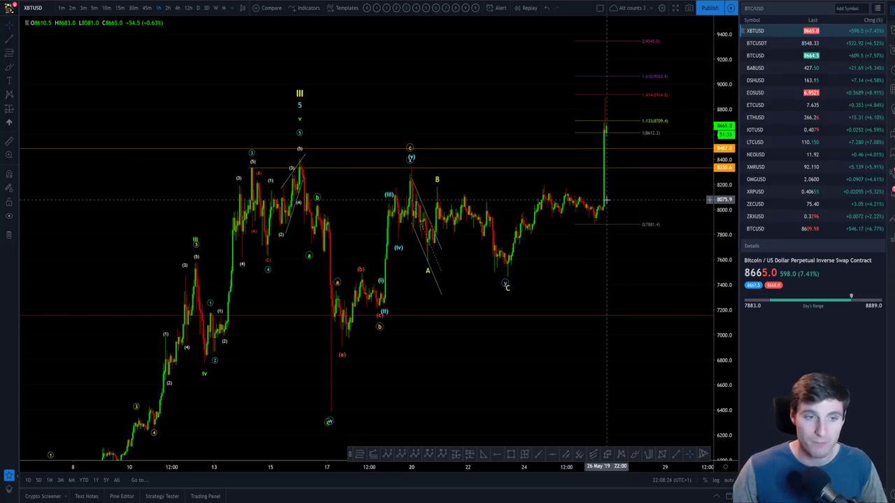
pyautogui.scroll(3, 605, 200)
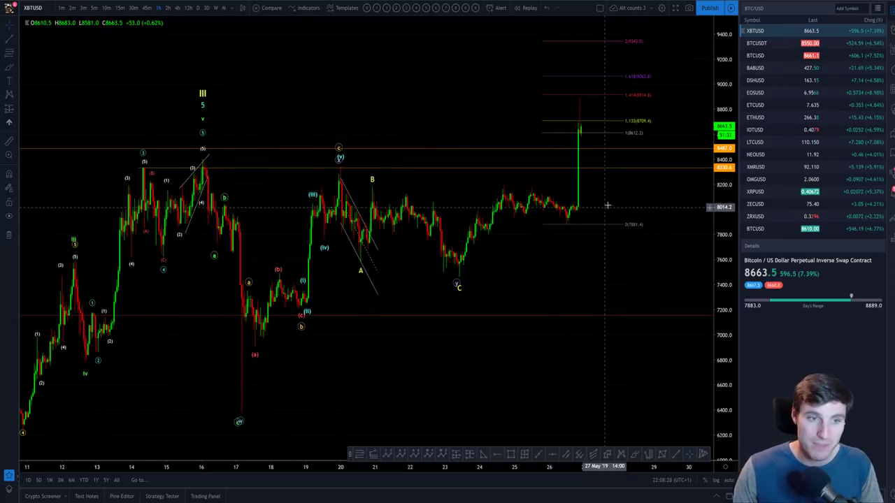
pyautogui.scroll(2, 585, 200)
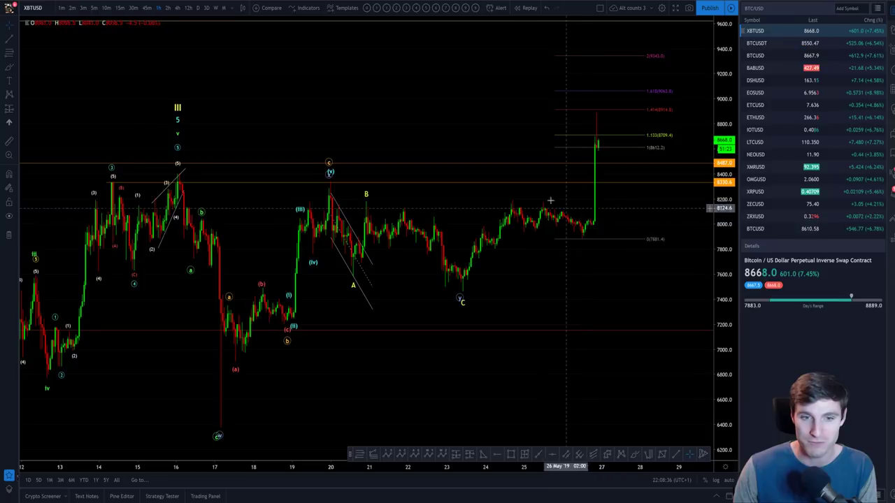
pyautogui.moveTo(648, 207); pyautogui.dragTo(664, 222)
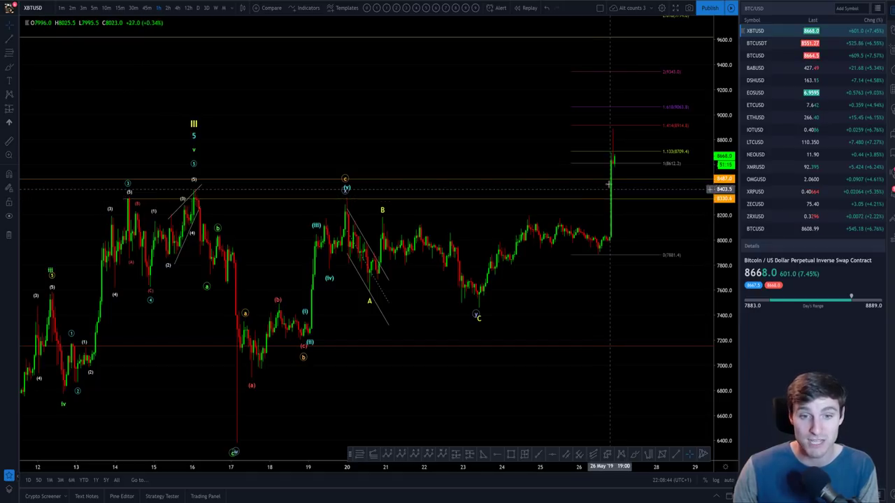
pyautogui.moveTo(649, 221); pyautogui.dragTo(650, 234)
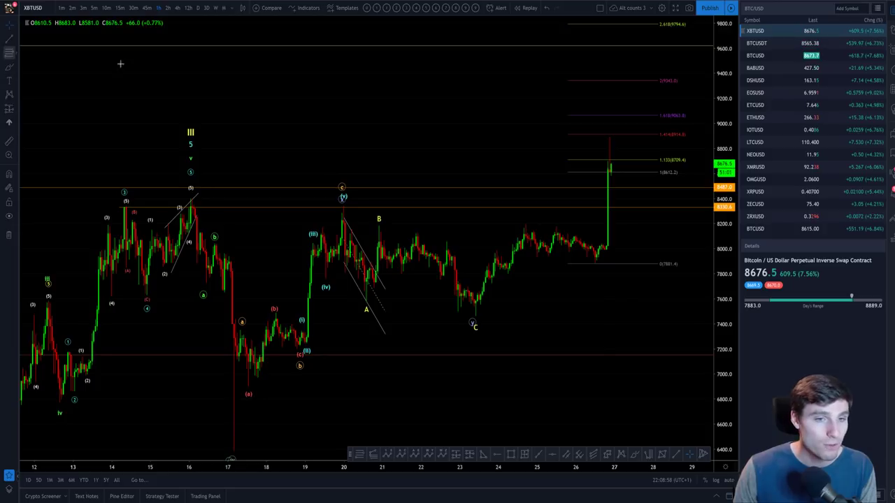
# Step: Try a Fibonacci retracement on the latest rally from 7883.7 to 8889.4, and delete it
pyautogui.click(10, 53)
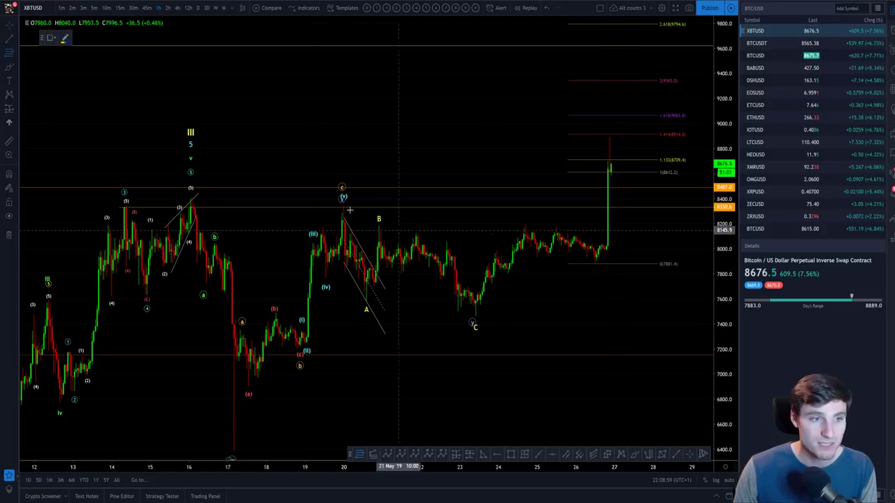
pyautogui.click(596, 264)
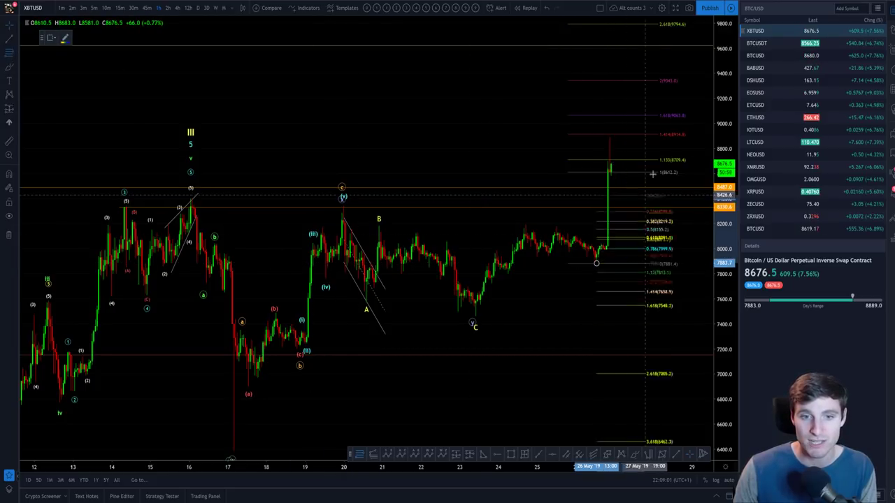
pyautogui.click(652, 137)
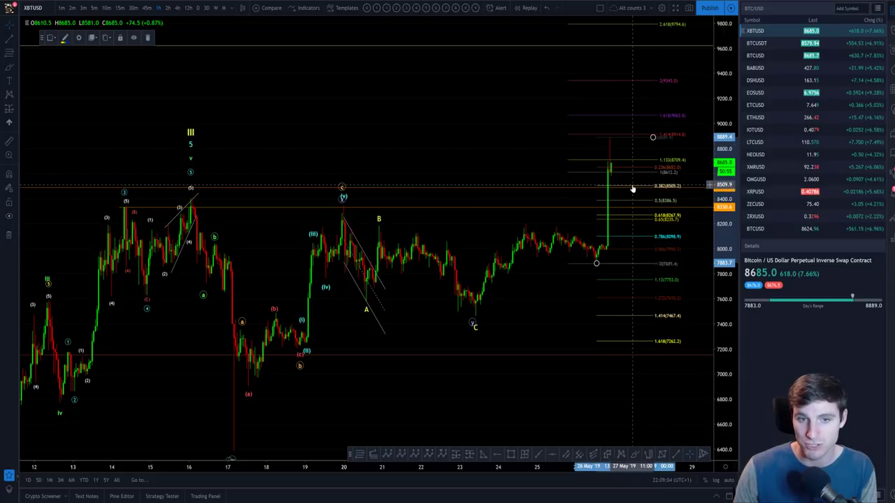
pyautogui.press('Delete')
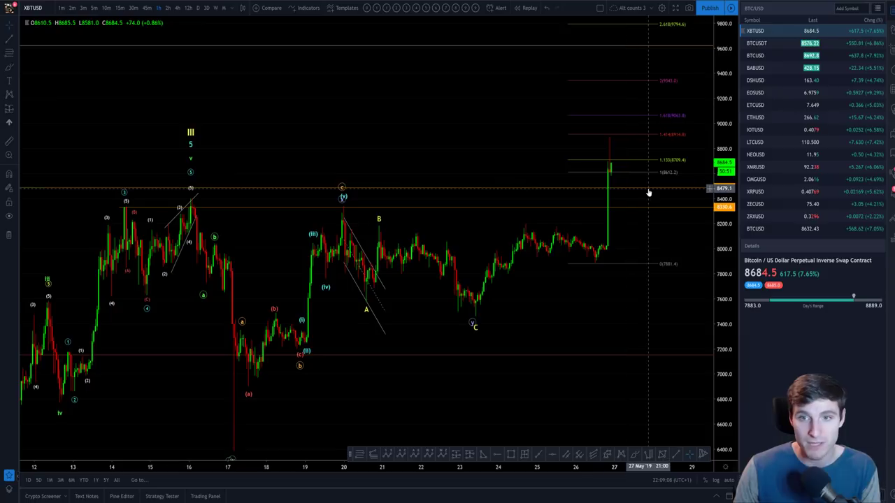
# Step: Inspect the Fibonacci extension targets above the latest spike, including the area around the 9972.2 horizontal line
pyautogui.scroll(1, 614, 209)
pyautogui.scroll(-1, 617, 188)
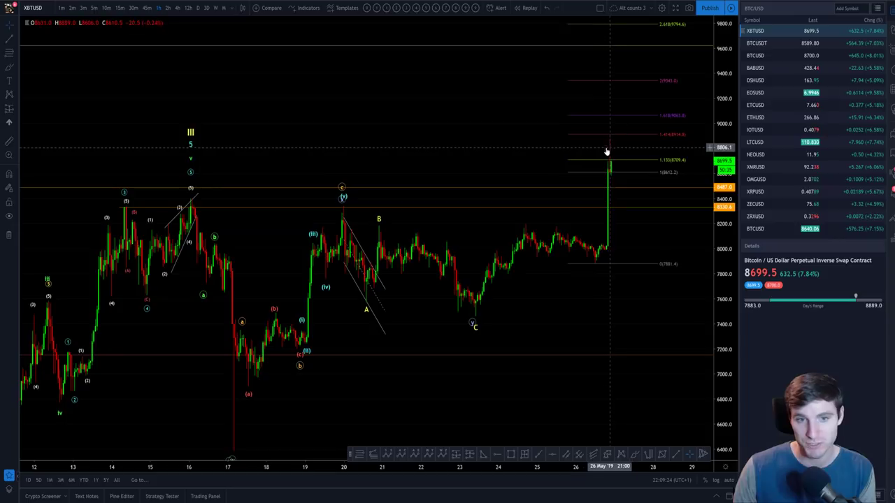
pyautogui.scroll(2, 608, 150)
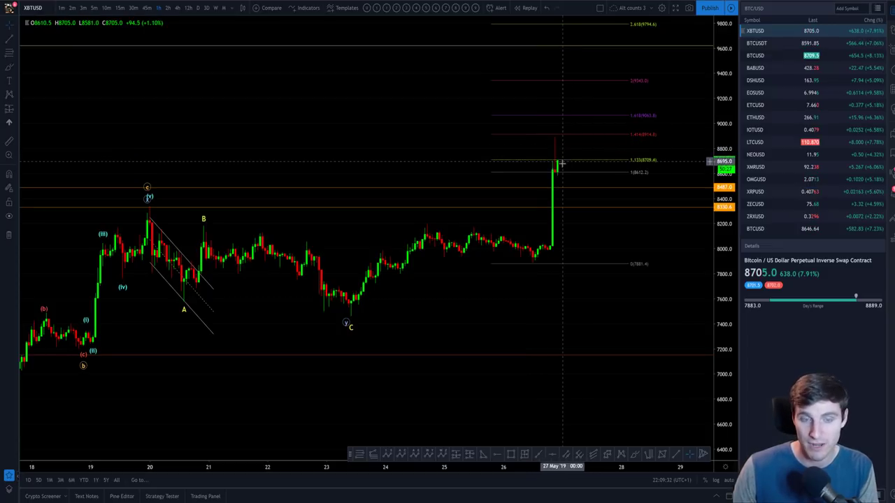
pyautogui.scroll(-3, 576, 178)
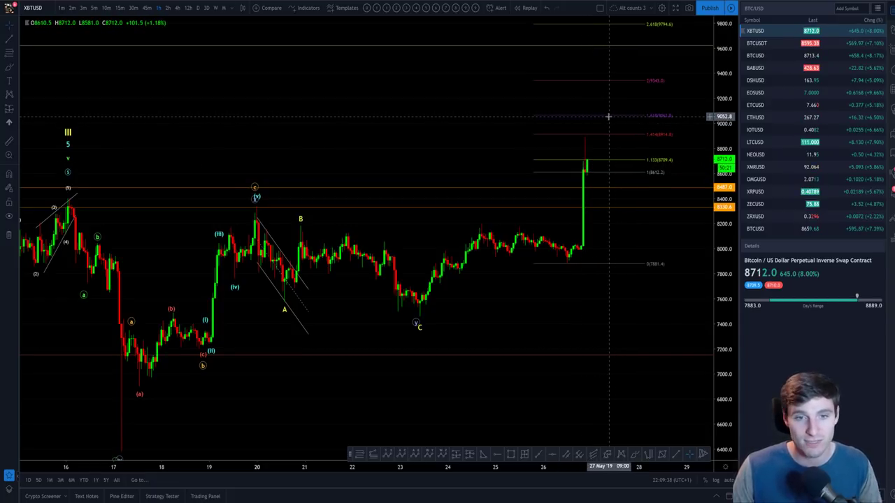
pyautogui.moveTo(637, 124); pyautogui.dragTo(634, 145)
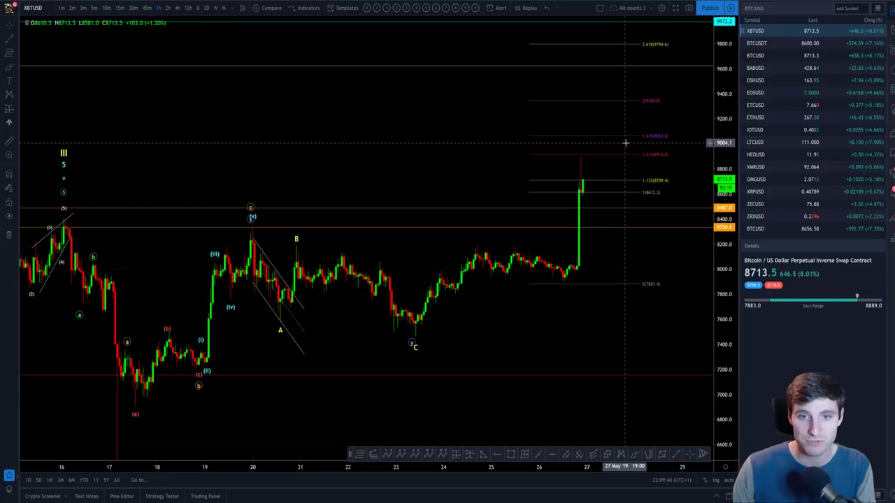
pyautogui.scroll(-4, 664, 132)
pyautogui.moveTo(672, 137); pyautogui.dragTo(286, 204)
pyautogui.scroll(-4, 663, 194)
pyautogui.moveTo(625, 197); pyautogui.dragTo(409, 236)
pyautogui.moveTo(538, 235); pyautogui.dragTo(724, 216)
pyautogui.scroll(4, 608, 202)
pyautogui.moveTo(602, 200); pyautogui.dragTo(715, 168)
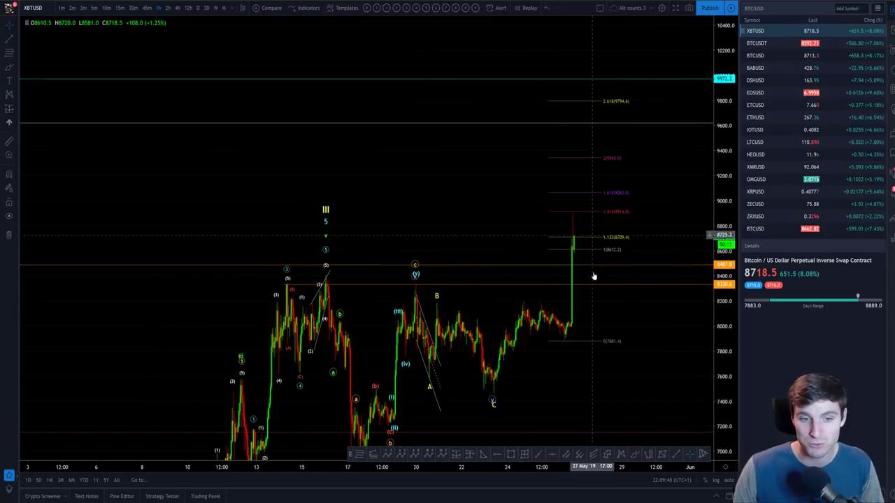
pyautogui.moveTo(596, 146); pyautogui.dragTo(592, 129)
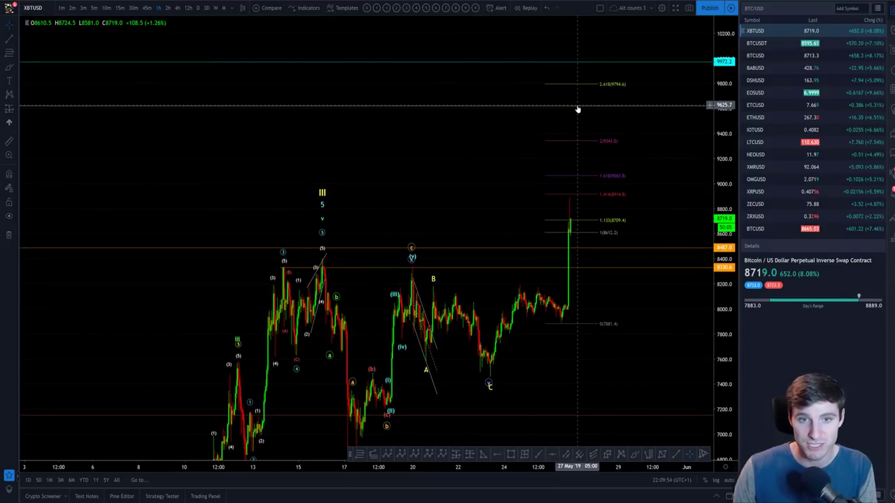
pyautogui.moveTo(648, 138); pyautogui.dragTo(660, 183)
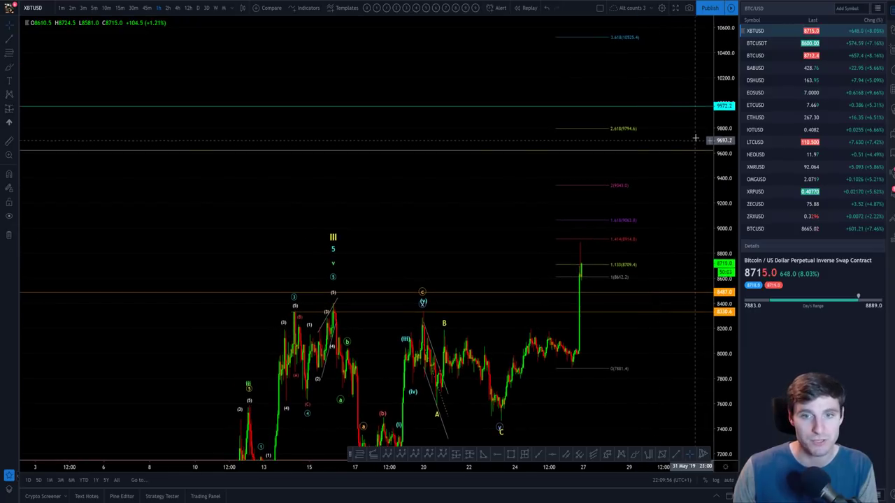
pyautogui.moveTo(694, 168); pyautogui.dragTo(659, 203)
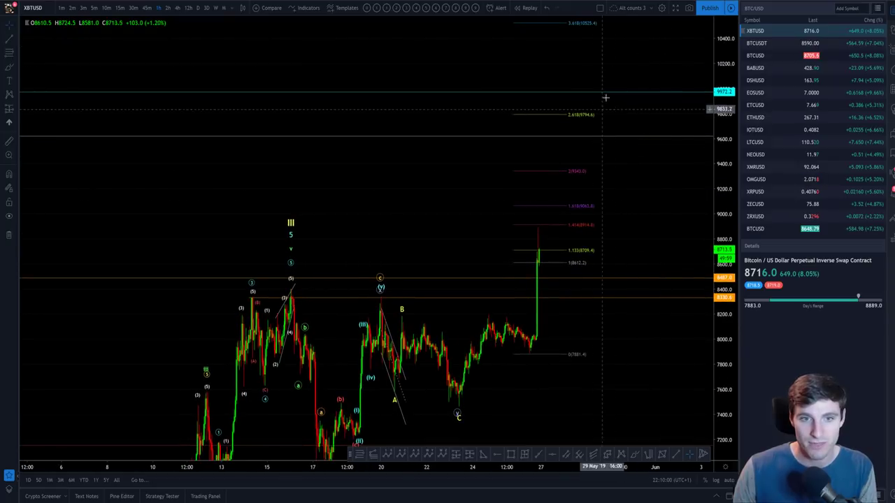
# Step: Review the labelled wave structure from mid-May to the breakout together with the nearest extension levels
pyautogui.scroll(2, 605, 202)
pyautogui.moveTo(605, 202); pyautogui.dragTo(645, 154)
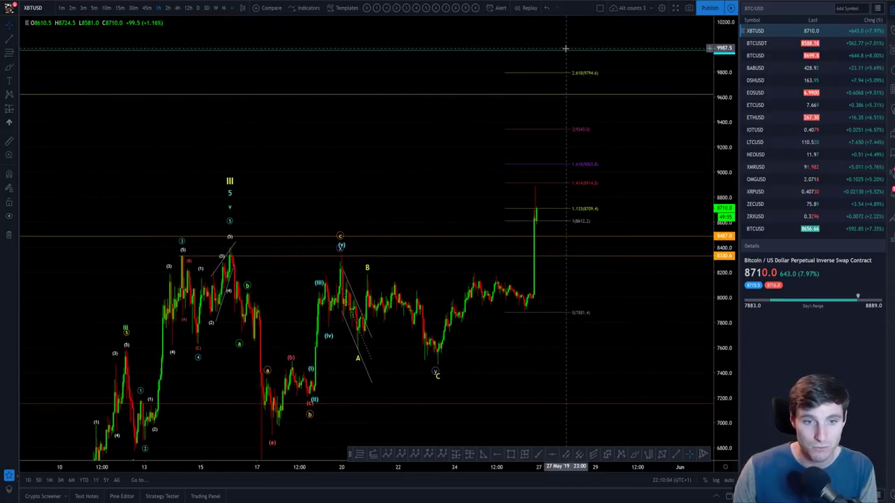
pyautogui.scroll(2, 625, 172)
pyautogui.moveTo(609, 172); pyautogui.dragTo(698, 93)
pyautogui.scroll(-2, 610, 296)
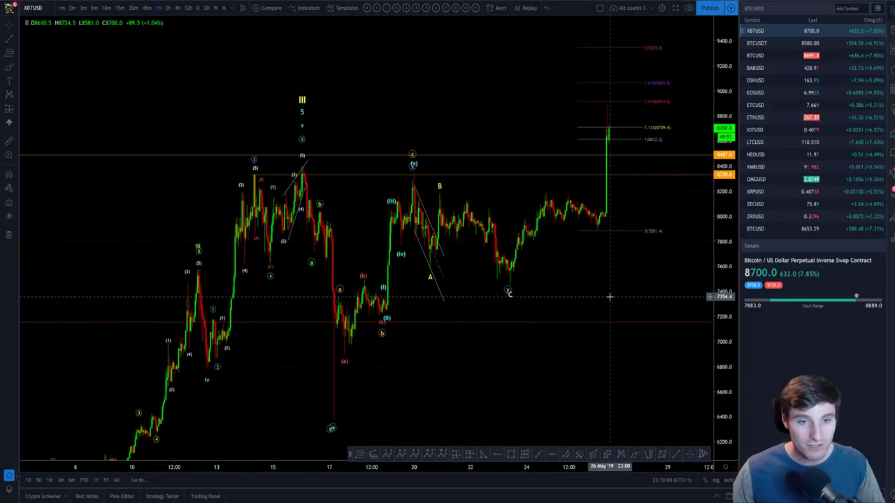
pyautogui.scroll(2, 612, 295)
pyautogui.moveTo(574, 288); pyautogui.dragTo(608, 282)
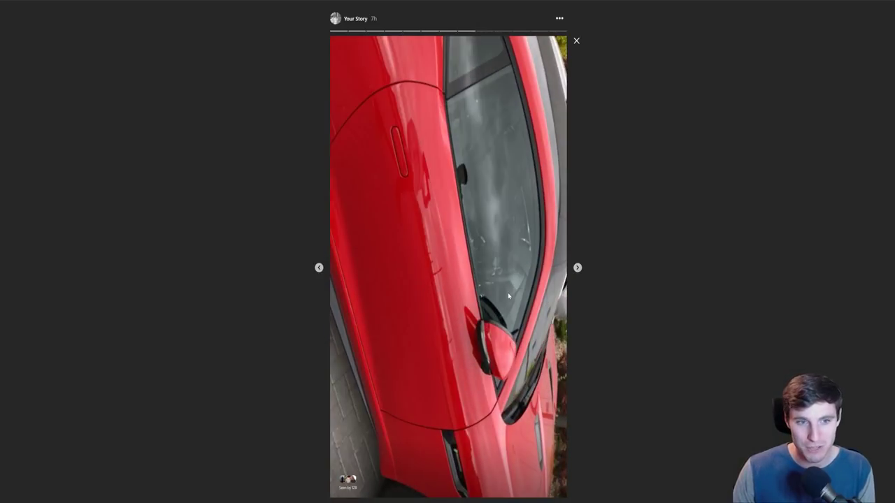
# Step: Browse back through the story's red car slides to the Jaguar steering wheel image and close the story
pyautogui.click(466, 263)
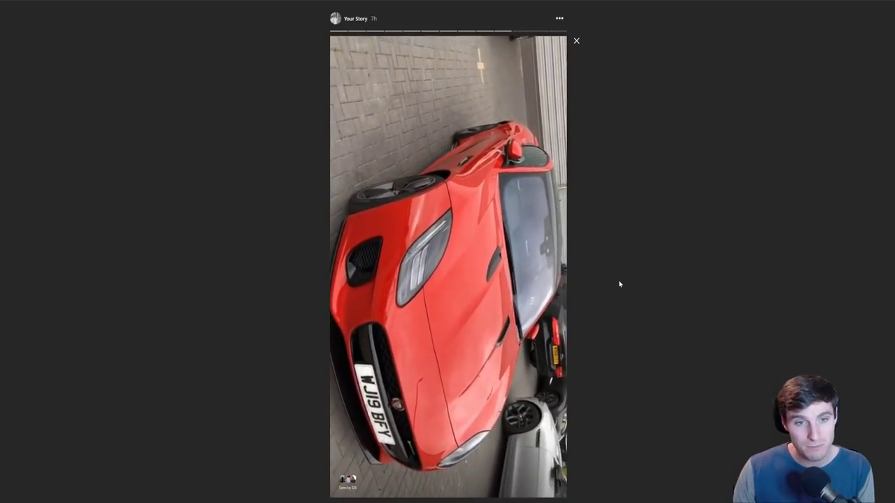
pyautogui.press('Left')
pyautogui.press('Left')
pyautogui.press('Left')
pyautogui.press('Left')
pyautogui.press('Left')
pyautogui.press('Left')
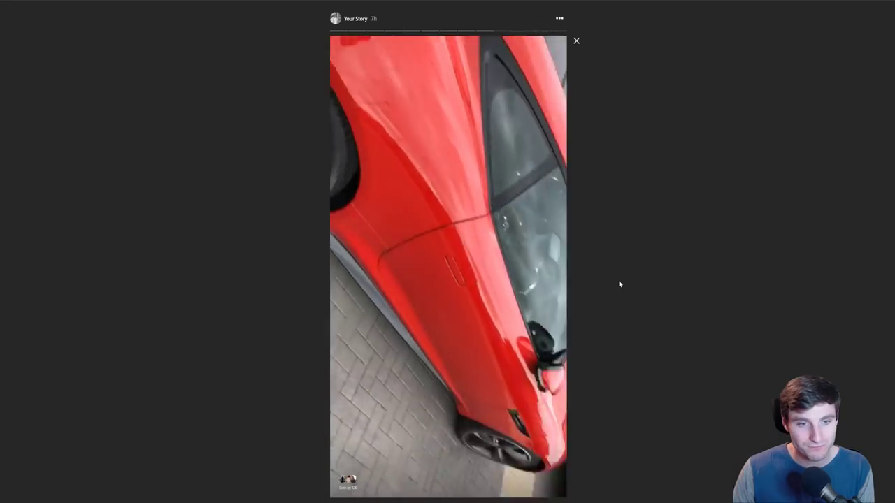
pyautogui.press('Left')
pyautogui.press('Left')
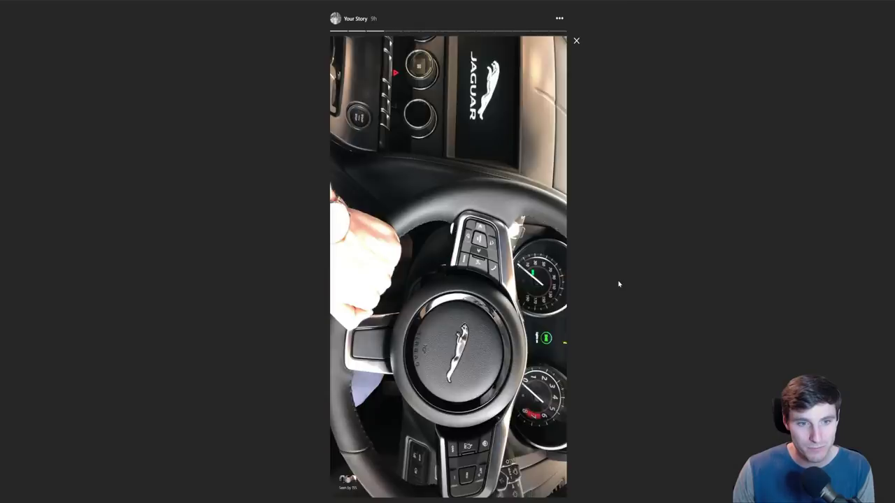
pyautogui.press('Right')
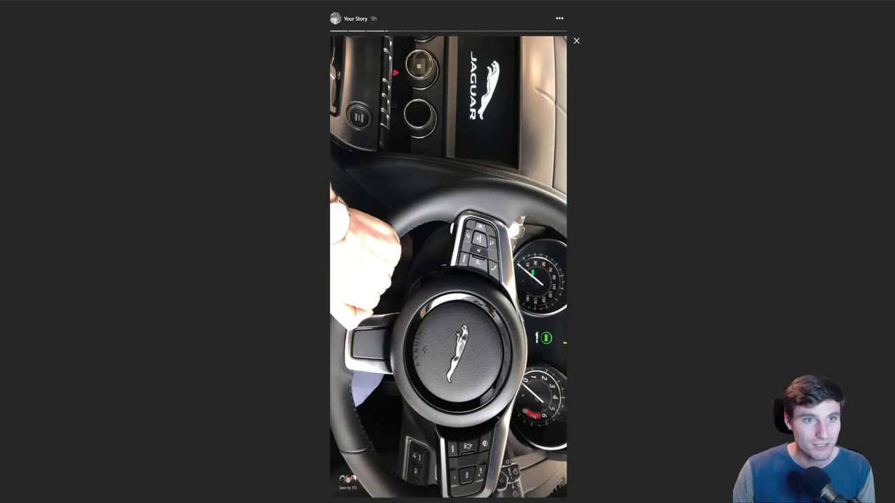
pyautogui.click(576, 42)
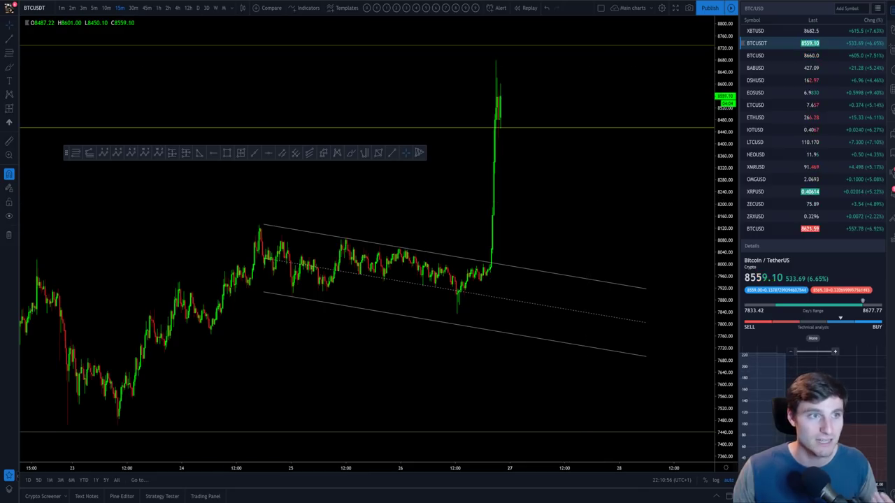
# Step: Switch to the XBTUSD chart and examine the A-B-C correction and channel around 20 May
pyautogui.hotkey('ctrl', 'Tab')
pyautogui.scroll(-3, 412, 236)
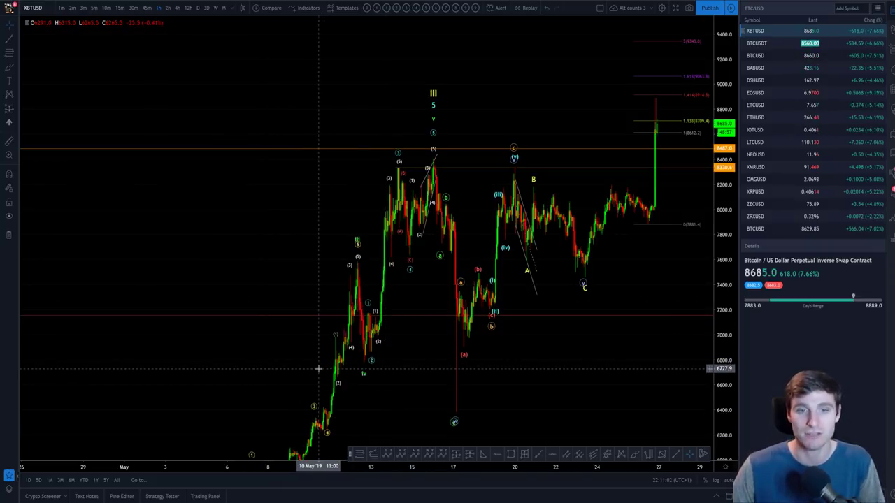
pyautogui.scroll(3, 328, 369)
pyautogui.moveTo(422, 285); pyautogui.dragTo(458, 284)
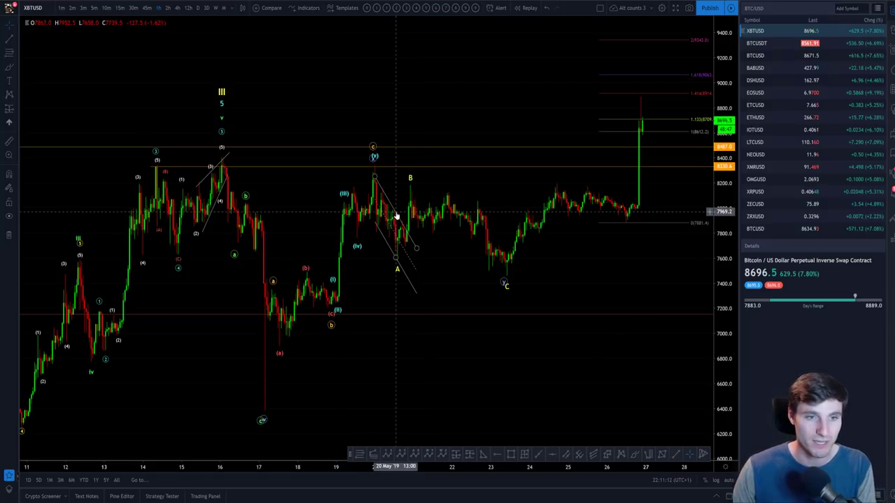
# Step: Set the XBTUSD chart to the 5-minute timeframe and examine the latest spike around its short white trend lines
pyautogui.click(397, 214)
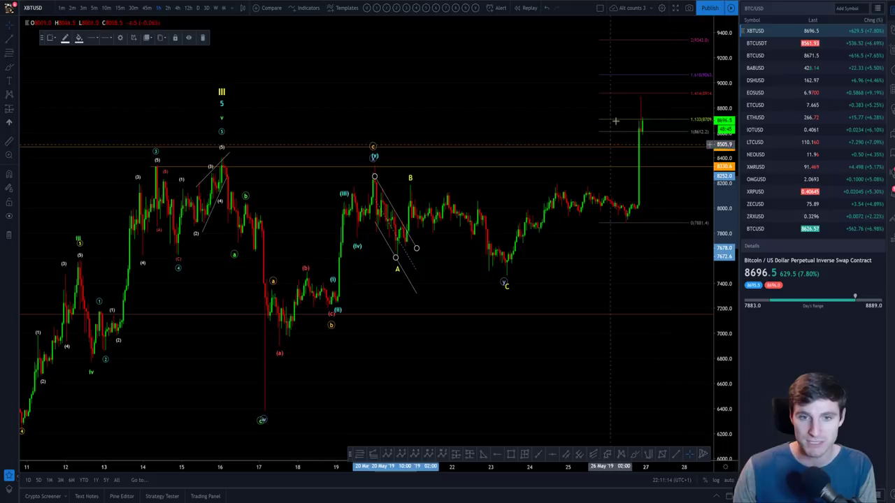
pyautogui.click(93, 8)
pyautogui.scroll(3, 669, 191)
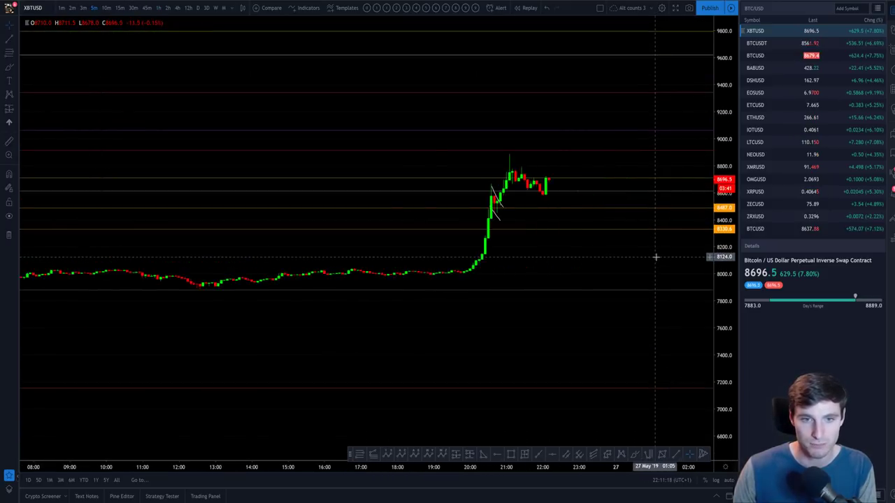
pyautogui.scroll(4, 529, 245)
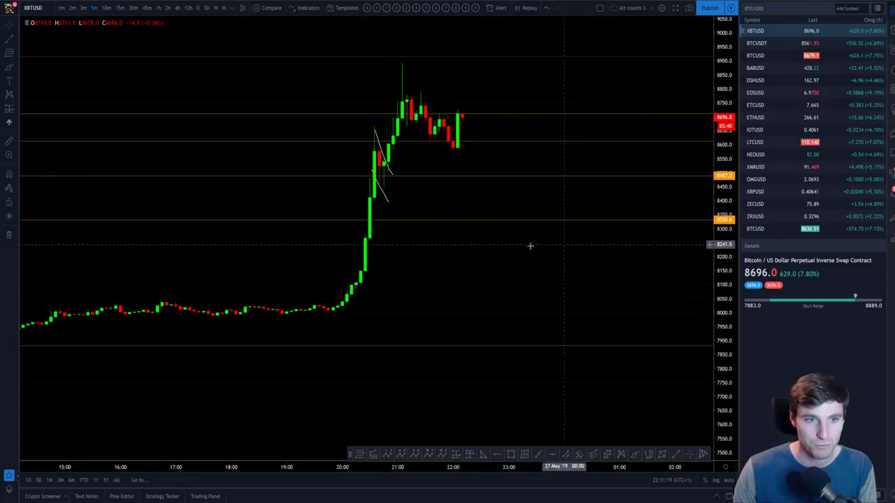
# Step: Set the chart to the 1-minute timeframe and examine the white-lined consolidation, the pullback after the peak and the levels above it
pyautogui.click(62, 8)
pyautogui.scroll(-2, 392, 226)
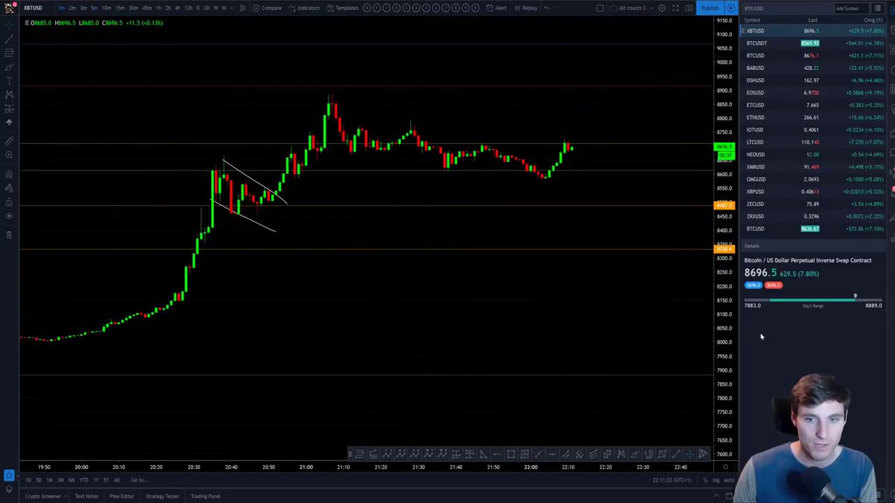
pyautogui.scroll(3, 579, 340)
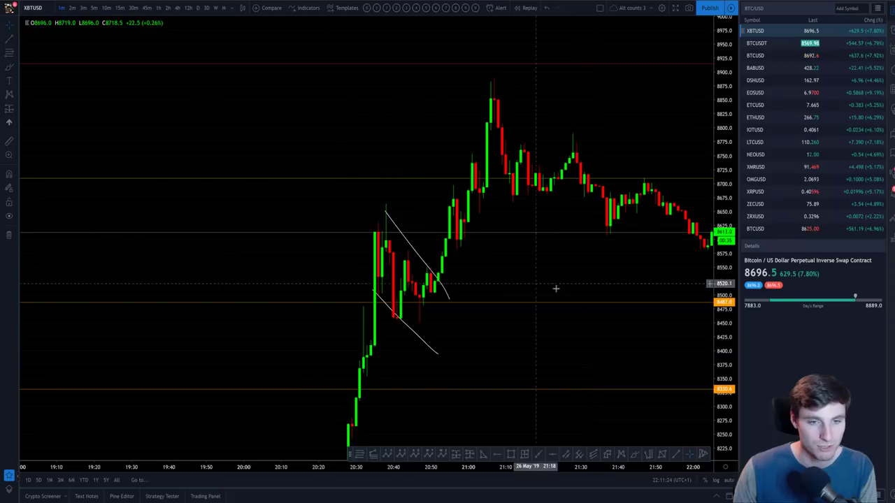
pyautogui.moveTo(556, 288); pyautogui.dragTo(500, 214)
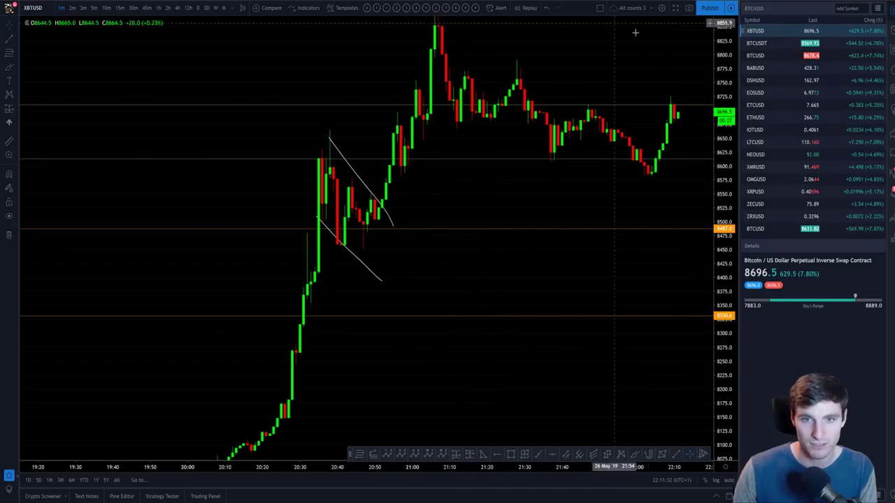
pyautogui.moveTo(671, 234); pyautogui.dragTo(593, 234)
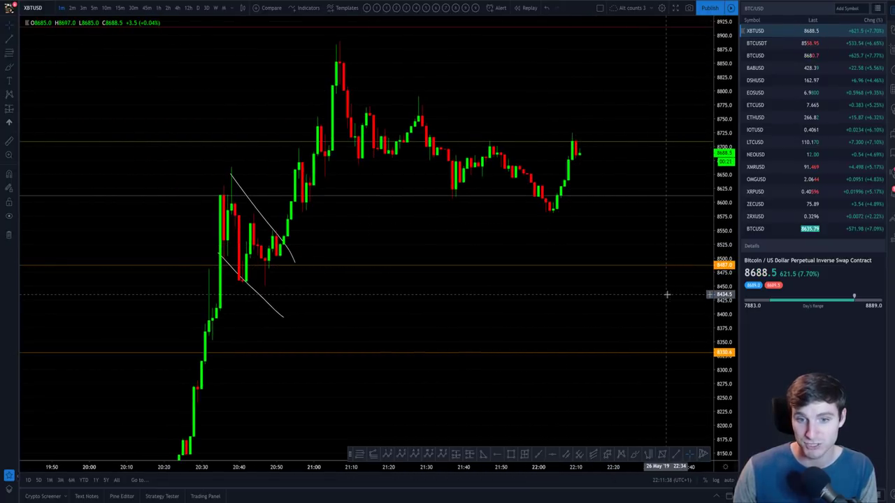
pyautogui.moveTo(650, 92); pyautogui.dragTo(619, 217)
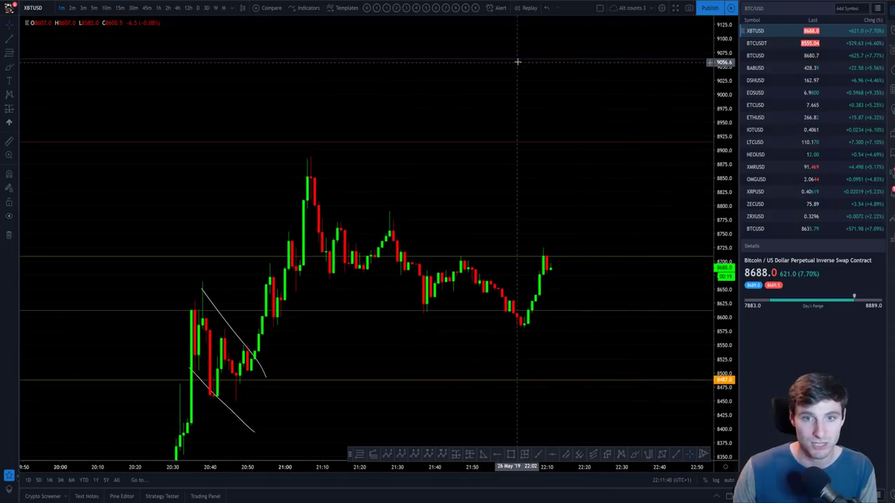